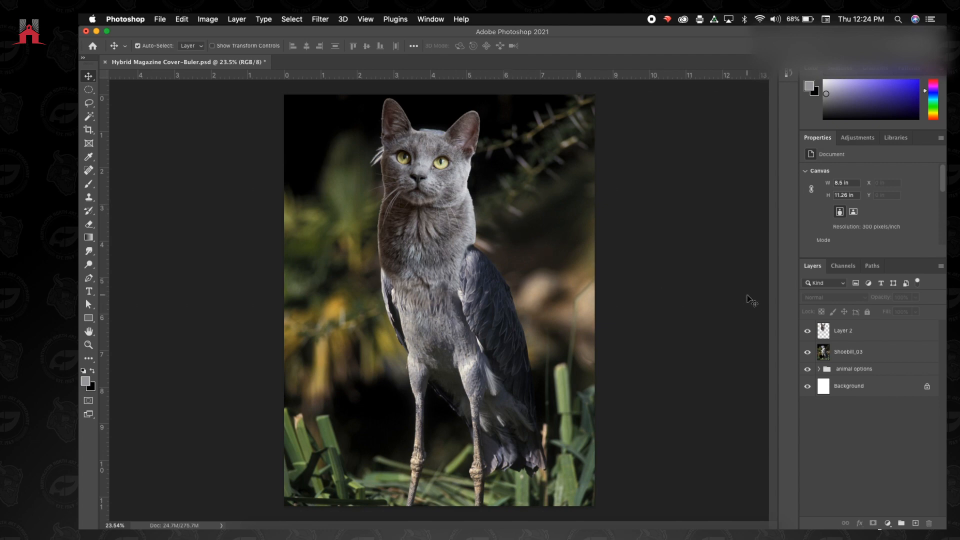
- Rename Layer 2 as "grey cat"
{"action": "left_click", "coordinate": [865, 340]}
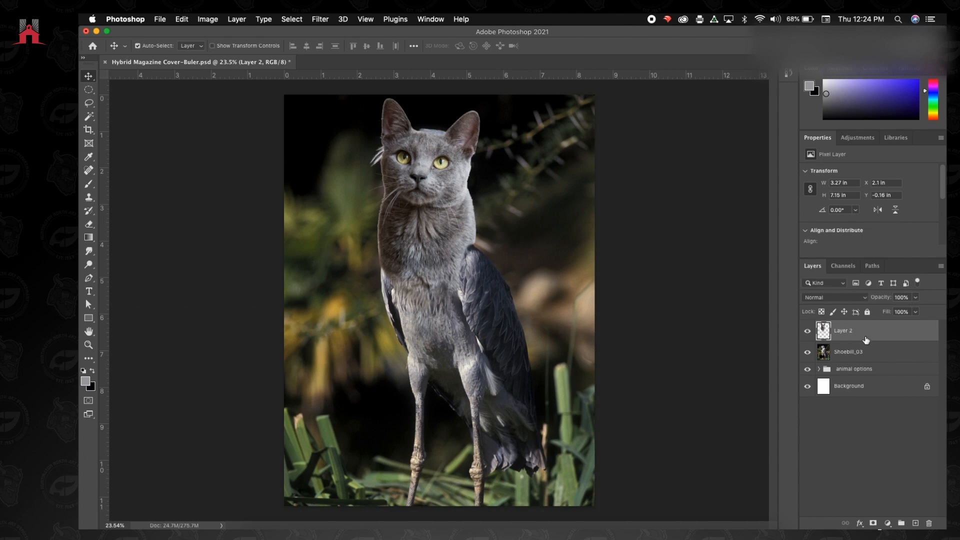
{"action": "double_click", "coordinate": [846, 329]}
{"action": "type", "text": "grey cat"}
{"action": "key", "text": "Return"}
- Toggle the grey cat layer's visibility off and on to compare the composite with and without it
{"action": "left_click", "coordinate": [808, 332]}
{"action": "left_click", "coordinate": [808, 332]}
{"action": "left_click", "coordinate": [807, 333]}
{"action": "left_click", "coordinate": [807, 333]}
{"action": "left_click", "coordinate": [207, 21]}
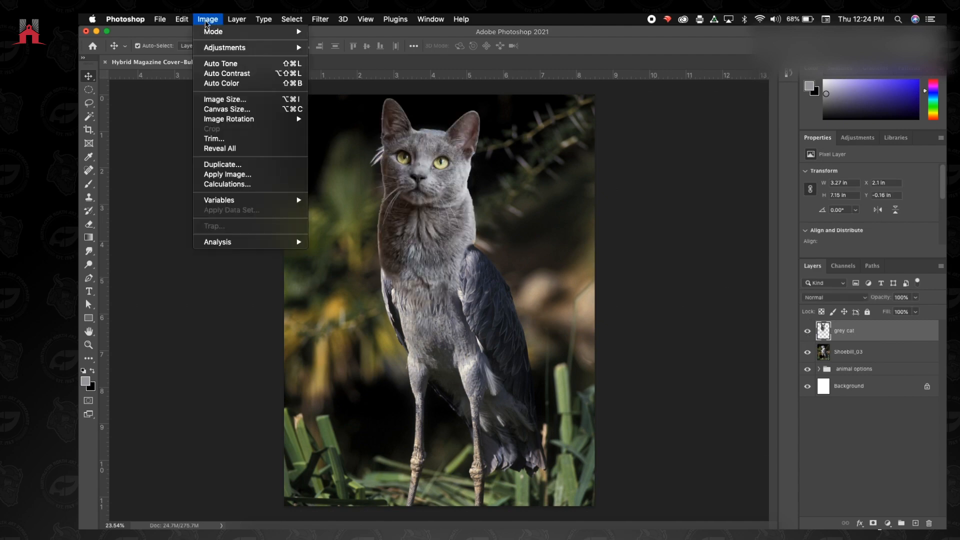
{"action": "mouse_move", "coordinate": [215, 48]}
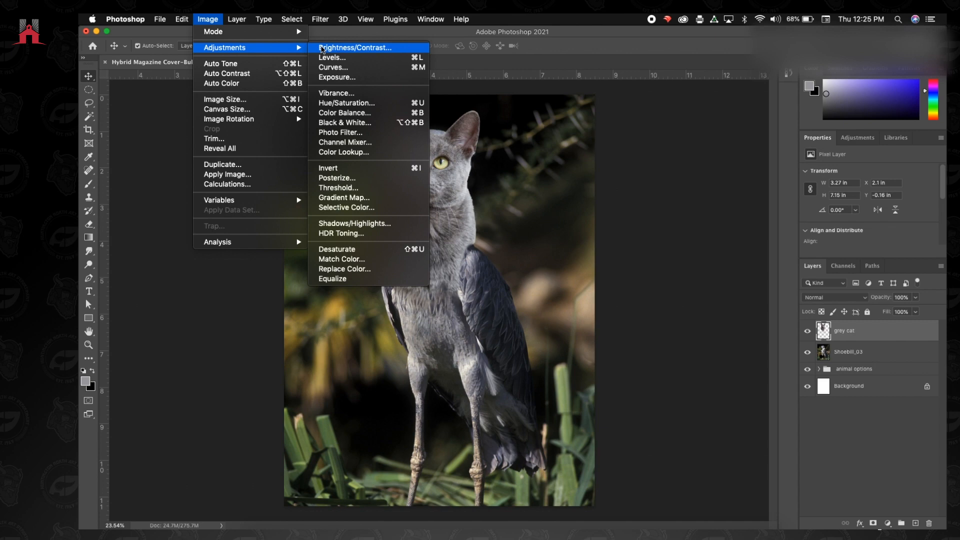
{"action": "left_click", "coordinate": [322, 49]}
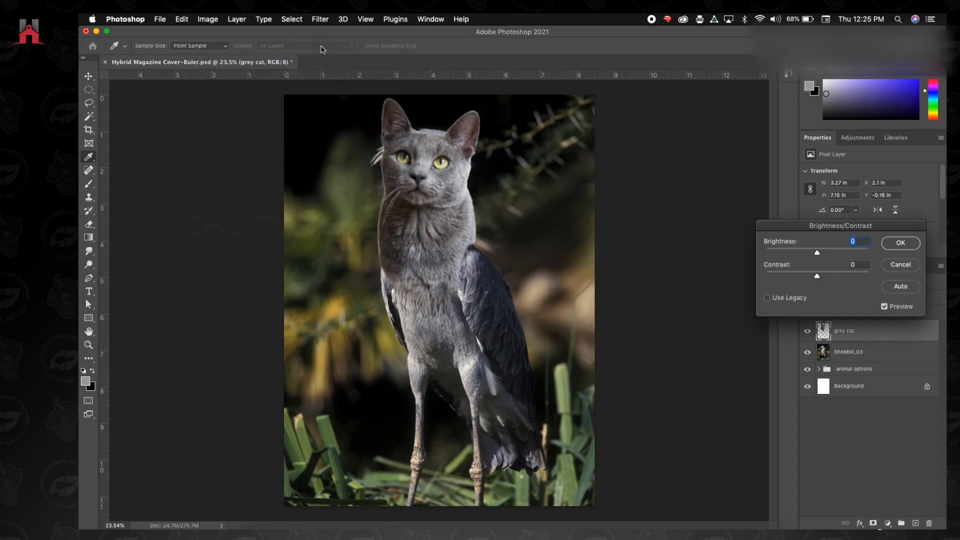
{"action": "left_click", "coordinate": [900, 265]}
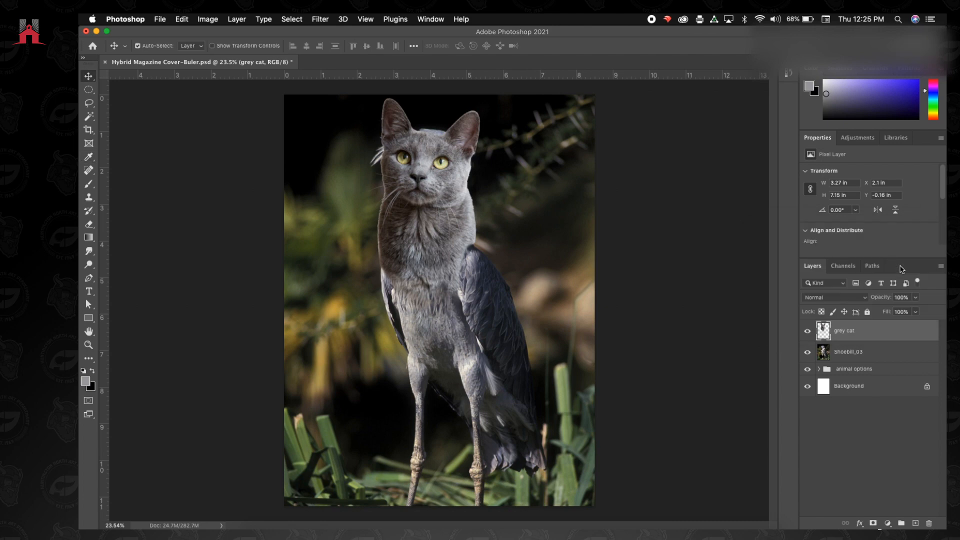
- Try a Brightness/Contrast adjustment on the grey cat layer with brightness -2 and contrast 0
{"action": "left_click", "coordinate": [208, 19]}
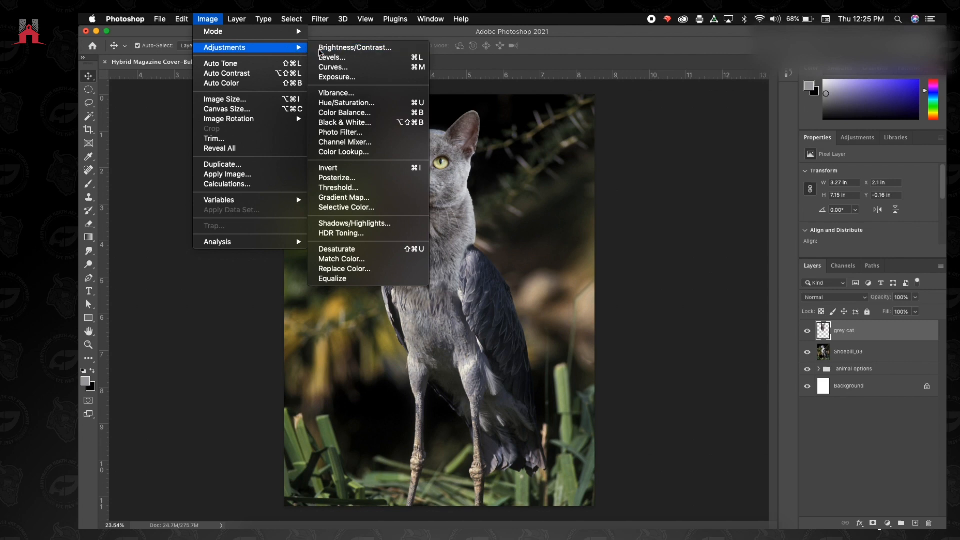
{"action": "left_click", "coordinate": [320, 48]}
{"action": "left_click_drag", "start_coordinate": [774, 226], "coordinate": [576, 157]}
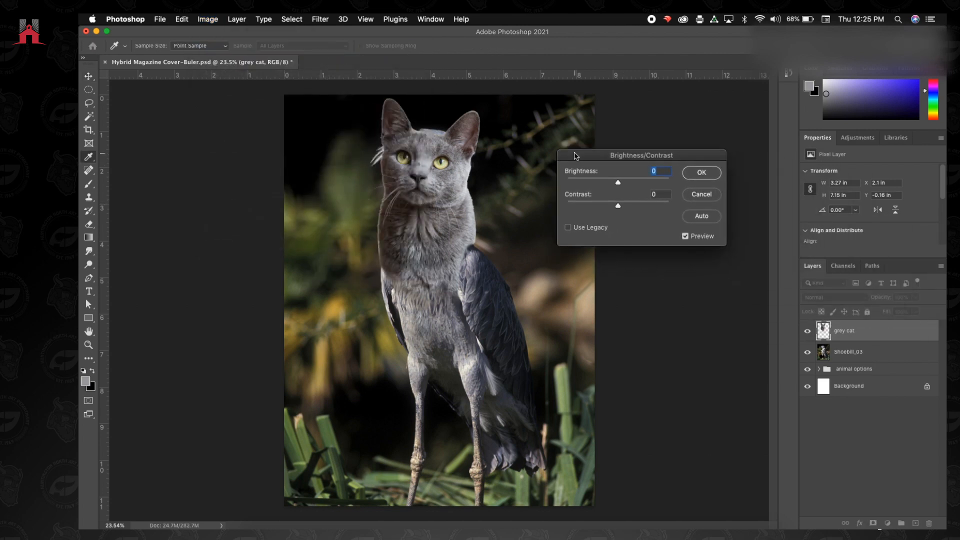
{"action": "left_click_drag", "start_coordinate": [588, 160], "coordinate": [603, 211]}
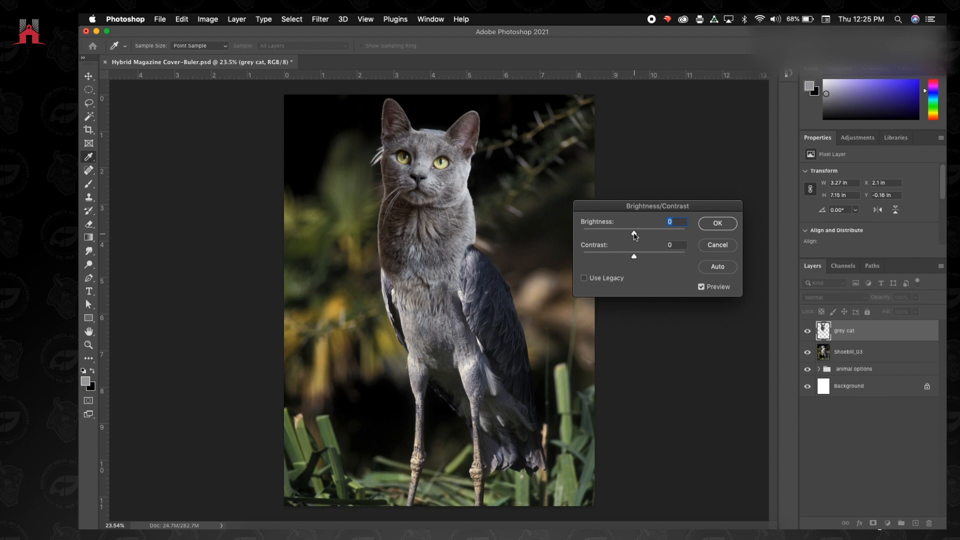
{"action": "mouse_move", "coordinate": [634, 235]}
{"action": "left_mouse_down"}
{"action": "mouse_move", "coordinate": [676, 235]}
{"action": "mouse_move", "coordinate": [575, 236]}
{"action": "mouse_move", "coordinate": [635, 238]}
{"action": "left_mouse_up"}
{"action": "left_click", "coordinate": [634, 233]}
{"action": "left_click_drag", "start_coordinate": [634, 233], "coordinate": [633, 233]}
{"action": "mouse_move", "coordinate": [634, 256]}
{"action": "left_mouse_down"}
{"action": "mouse_move", "coordinate": [679, 258]}
{"action": "mouse_move", "coordinate": [601, 247]}
{"action": "mouse_move", "coordinate": [644, 250]}
{"action": "mouse_move", "coordinate": [630, 254]}
{"action": "left_mouse_up"}
{"action": "type", "text": "0"}
{"action": "left_click", "coordinate": [634, 235]}
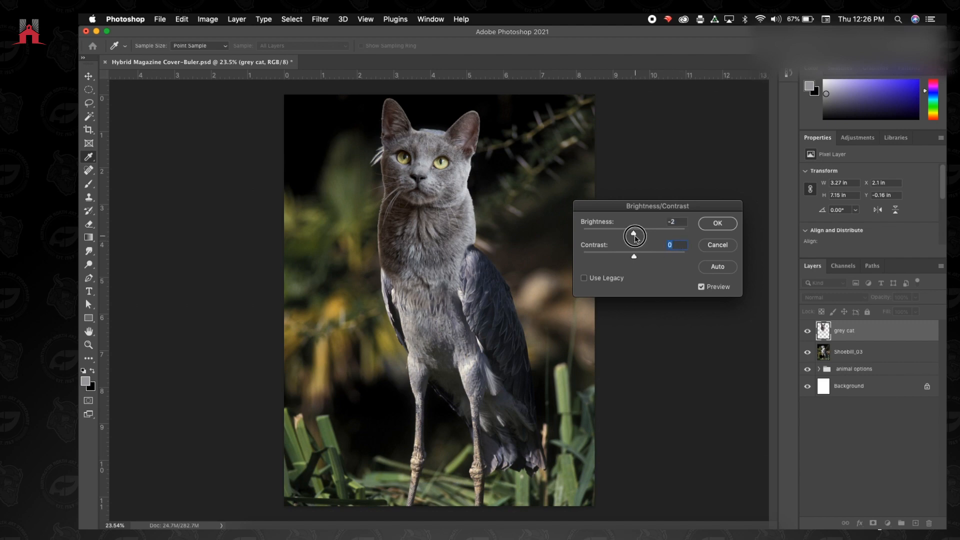
- Reset the brightness to 0, try a value of 6 on the grey cat layer, and cancel the adjustment
{"action": "left_click_drag", "start_coordinate": [676, 222], "coordinate": [639, 221]}
{"action": "type", "text": "0"}
{"action": "mouse_move", "coordinate": [634, 234]}
{"action": "left_mouse_down"}
{"action": "mouse_move", "coordinate": [621, 234]}
{"action": "mouse_move", "coordinate": [638, 237]}
{"action": "left_mouse_up"}
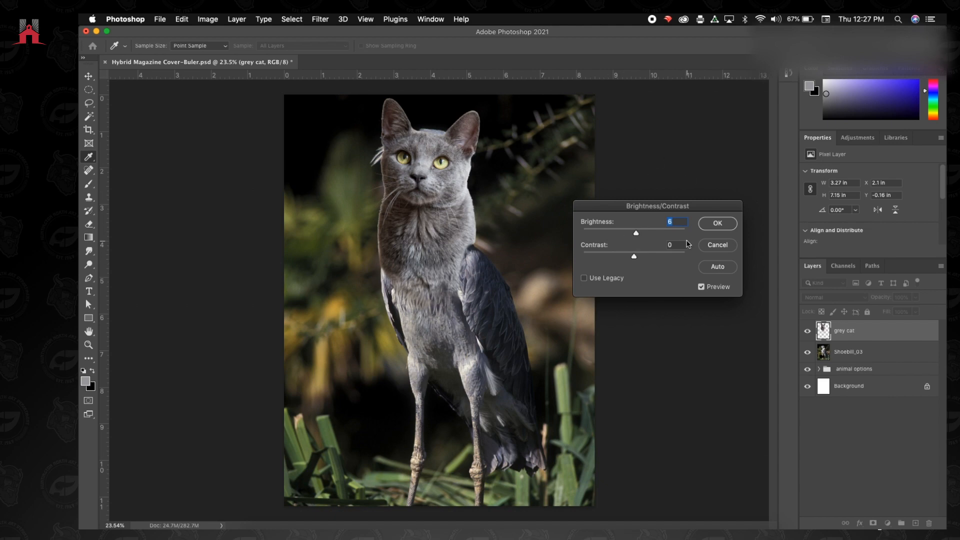
{"action": "left_click", "coordinate": [718, 246]}
{"action": "key", "text": "v"}
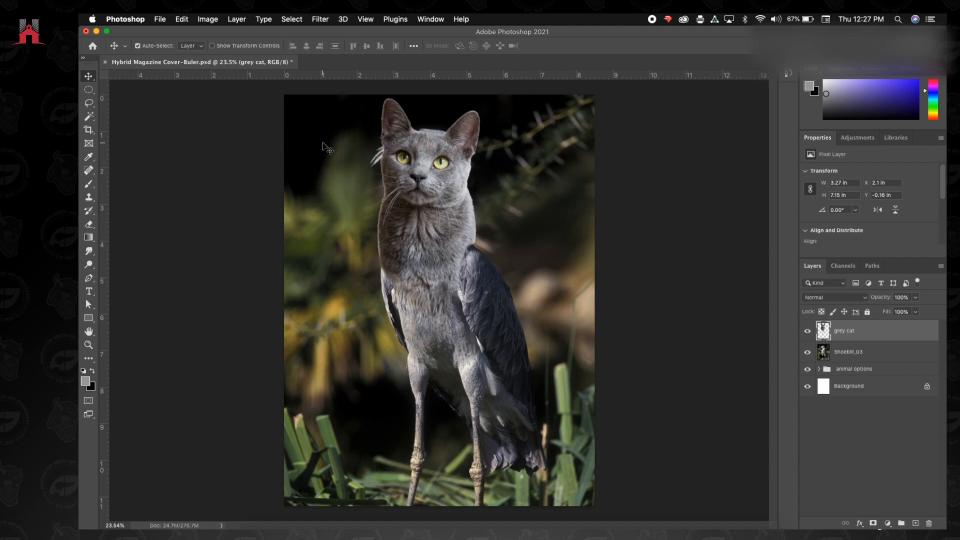
- Add a Brightness/Contrast adjustment layer above the grey cat layer
{"action": "left_click", "coordinate": [848, 138]}
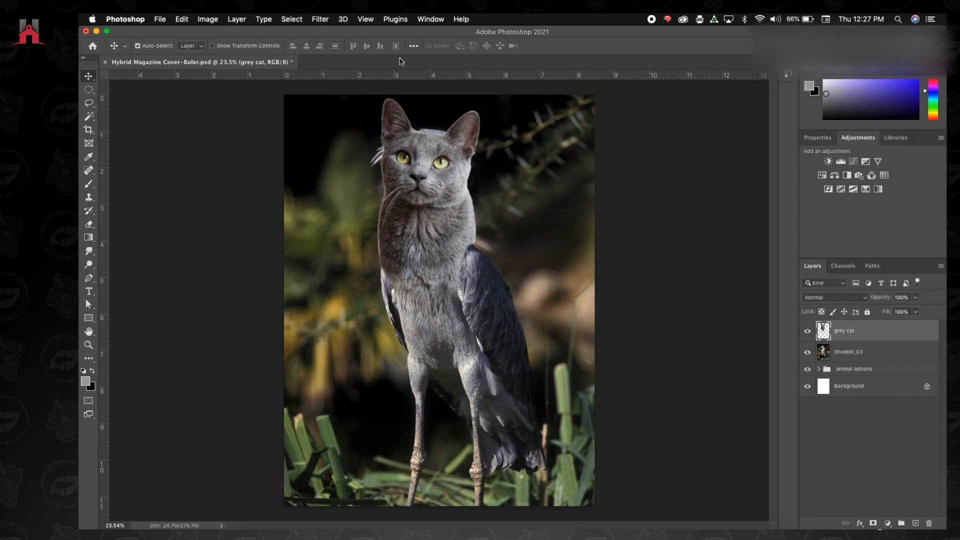
{"action": "left_click", "coordinate": [428, 19]}
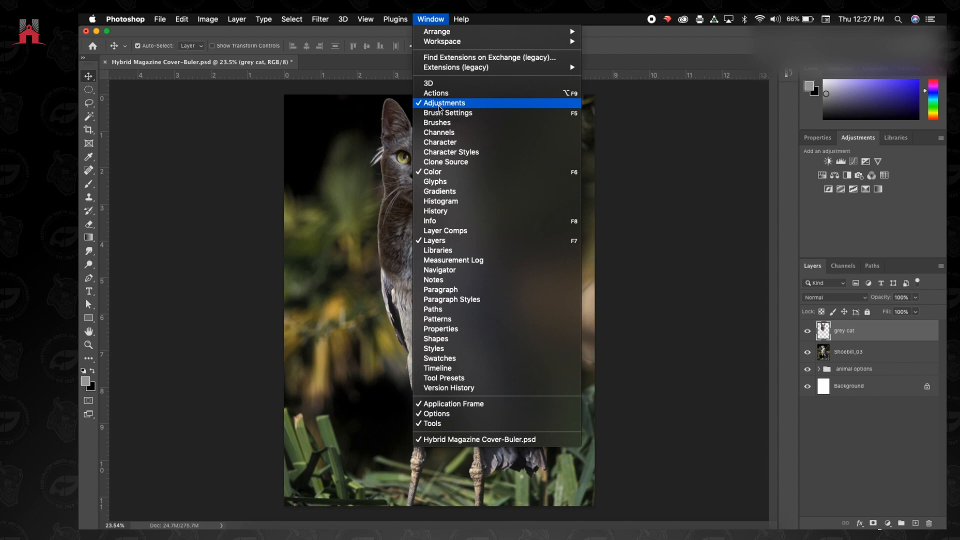
{"action": "left_click", "coordinate": [542, 24]}
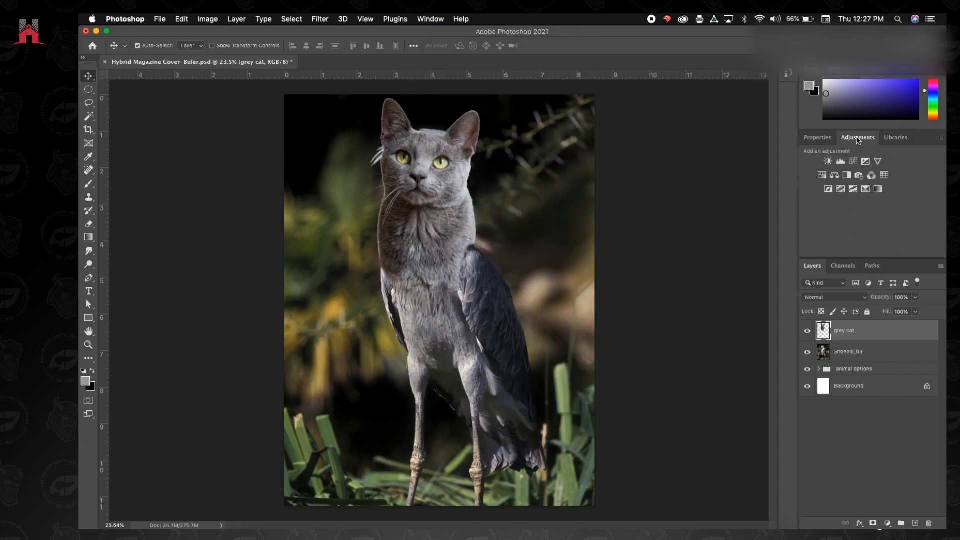
{"action": "left_click", "coordinate": [828, 161]}
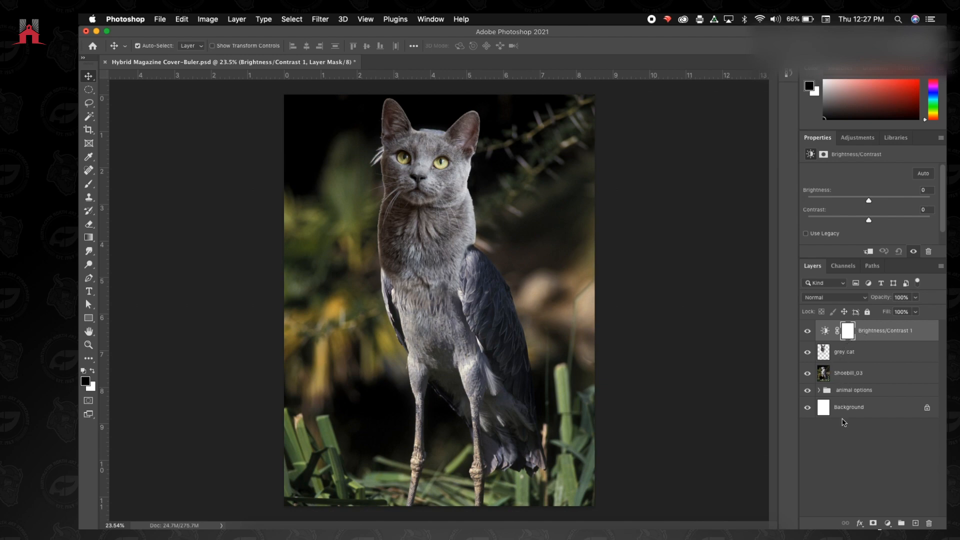
- Inspect the adjustment layer's mask and settings, and raise its brightness to 76
{"action": "left_click", "coordinate": [825, 336]}
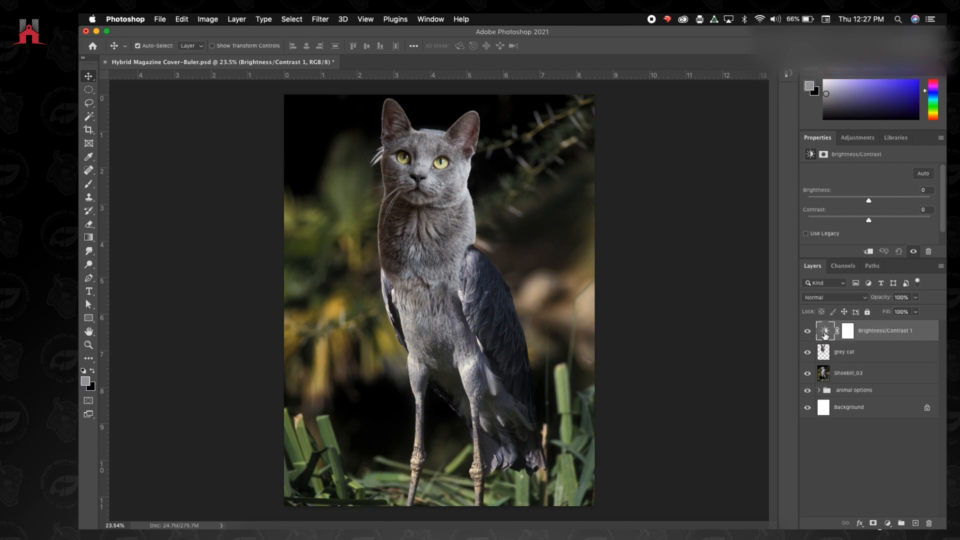
{"action": "left_click", "coordinate": [851, 328]}
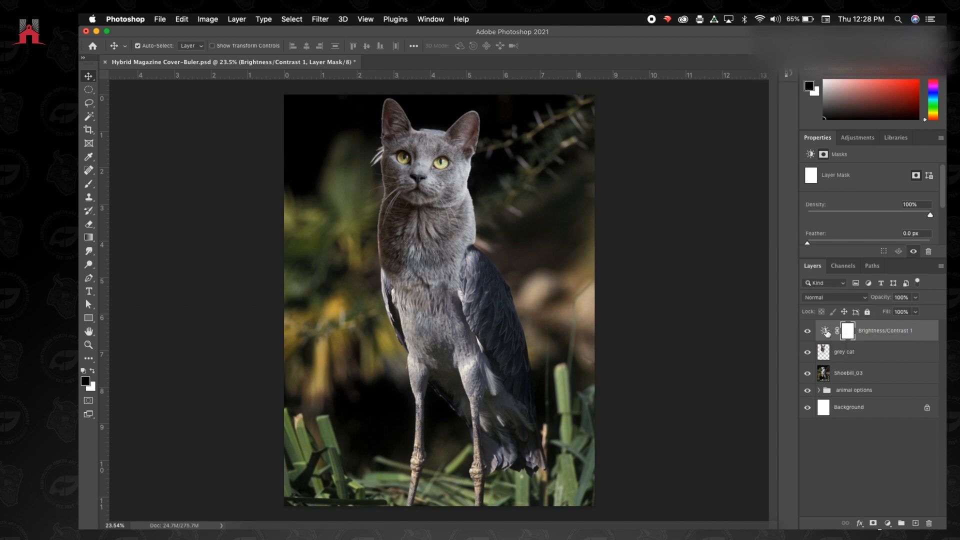
{"action": "left_click", "coordinate": [826, 331]}
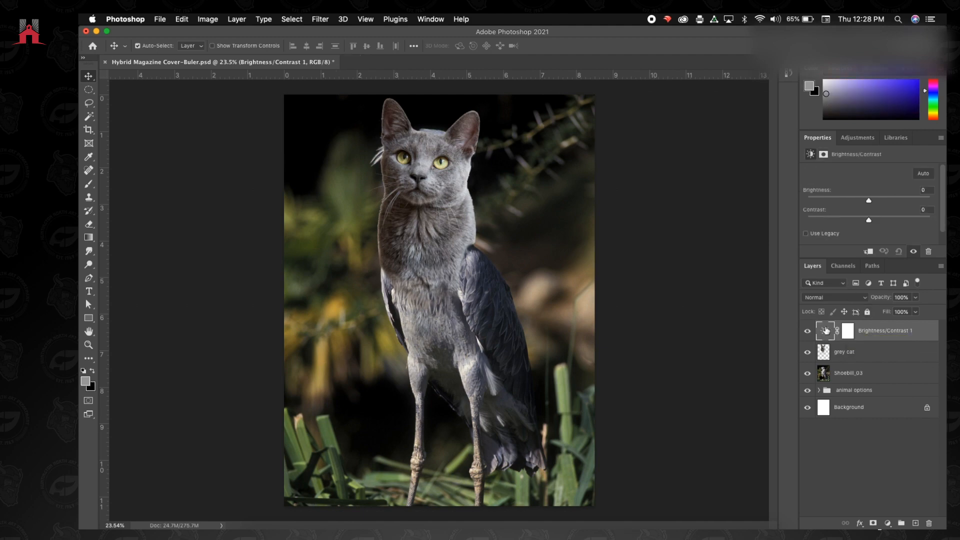
{"action": "mouse_move", "coordinate": [868, 200]}
{"action": "left_mouse_down"}
{"action": "mouse_move", "coordinate": [885, 199]}
{"action": "mouse_move", "coordinate": [854, 194]}
{"action": "mouse_move", "coordinate": [893, 190]}
{"action": "mouse_move", "coordinate": [843, 191]}
{"action": "mouse_move", "coordinate": [875, 191]}
{"action": "left_mouse_up"}
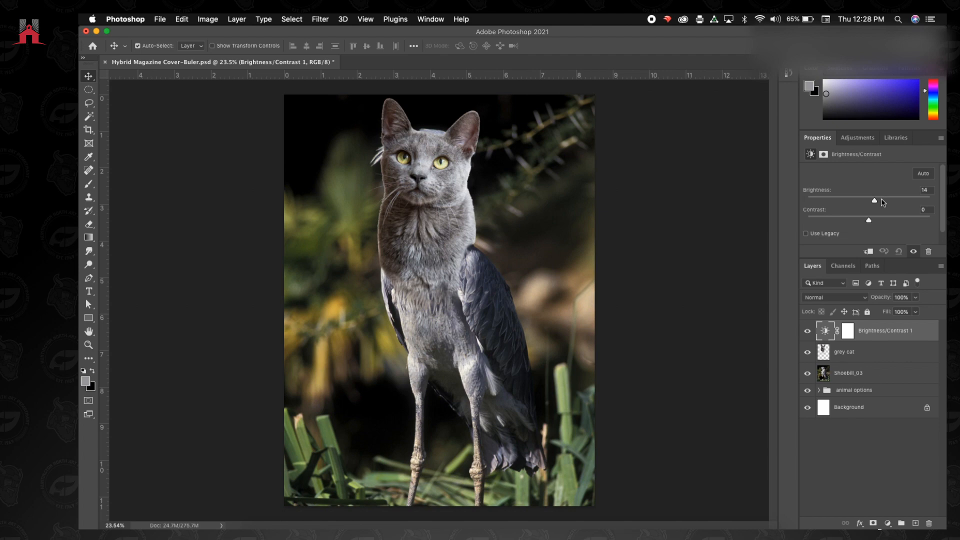
{"action": "left_click_drag", "start_coordinate": [875, 200], "coordinate": [899, 201]}
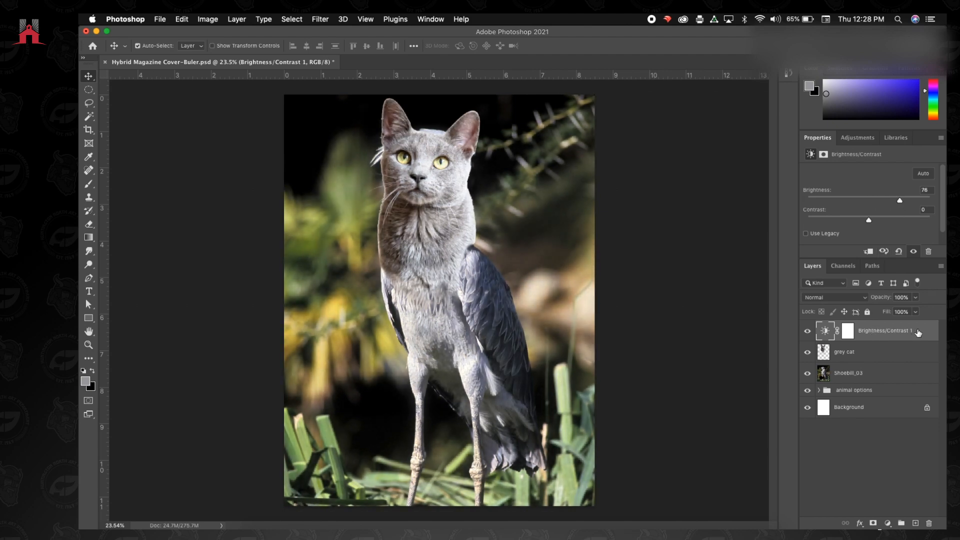
- Move the Brightness/Contrast adjustment layer below the grey cat layer and set its brightness to 58
{"action": "left_click_drag", "start_coordinate": [917, 332], "coordinate": [915, 356]}
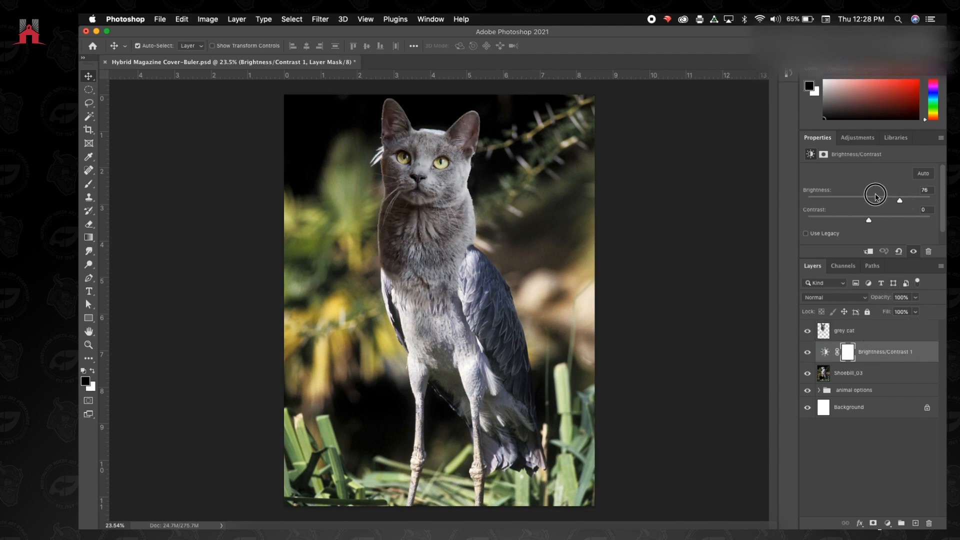
{"action": "mouse_move", "coordinate": [891, 202]}
{"action": "left_mouse_down"}
{"action": "mouse_move", "coordinate": [900, 202]}
{"action": "mouse_move", "coordinate": [875, 199]}
{"action": "mouse_move", "coordinate": [902, 204]}
{"action": "mouse_move", "coordinate": [845, 200]}
{"action": "mouse_move", "coordinate": [902, 200]}
{"action": "mouse_move", "coordinate": [865, 200]}
{"action": "mouse_move", "coordinate": [893, 201]}
{"action": "left_mouse_up"}
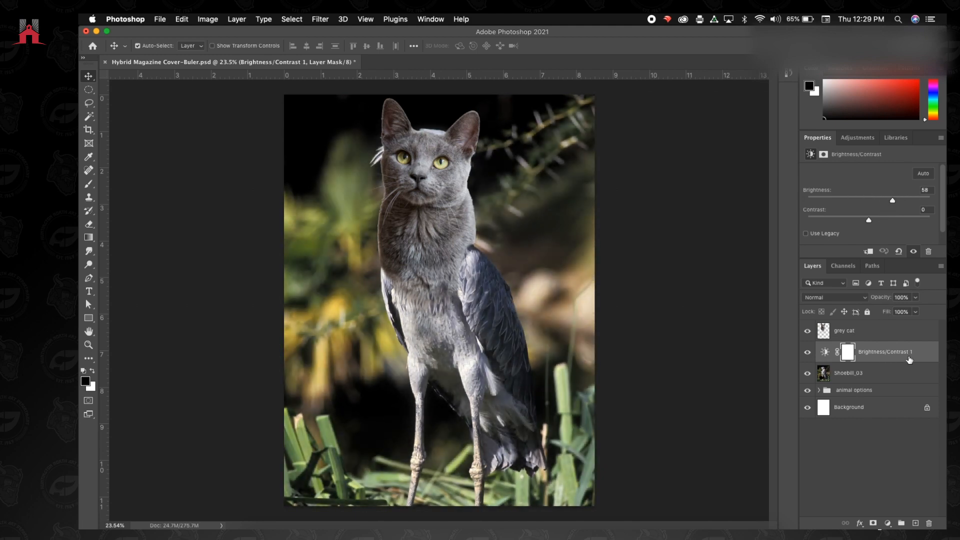
{"action": "left_click", "coordinate": [202, 20]}
{"action": "mouse_move", "coordinate": [218, 50]}
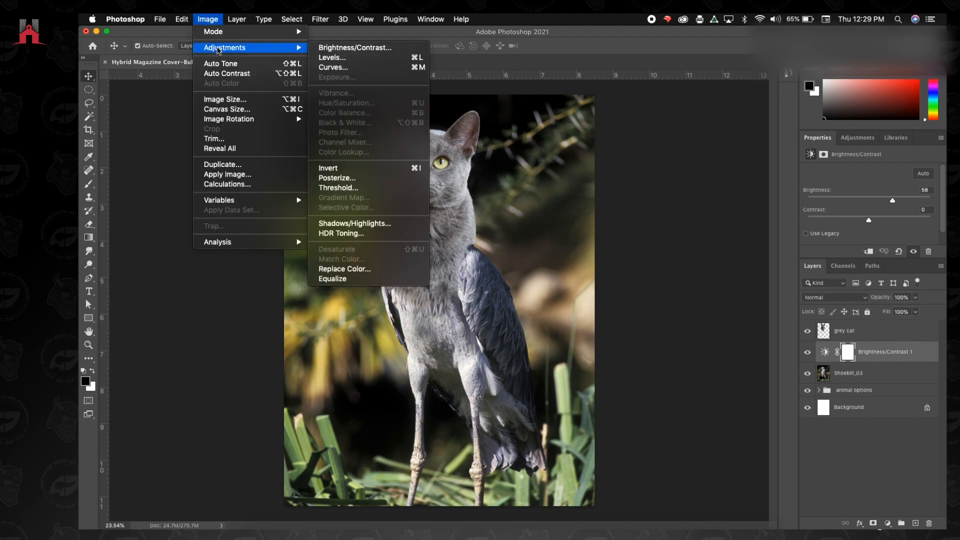
{"action": "left_click", "coordinate": [598, 25]}
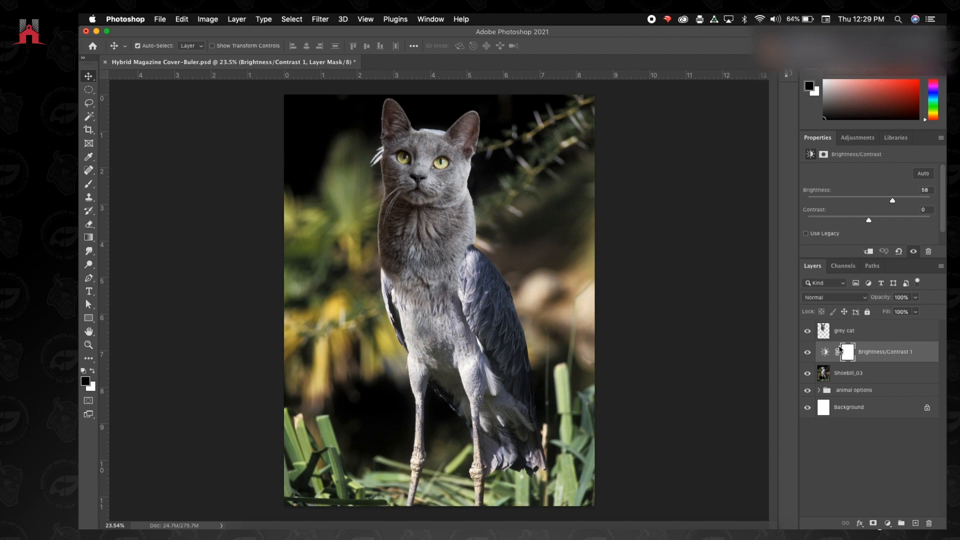
- Move the Brightness/Contrast adjustment layer back above the grey cat layer and delete it along with its mask
{"action": "left_click_drag", "start_coordinate": [884, 354], "coordinate": [882, 326]}
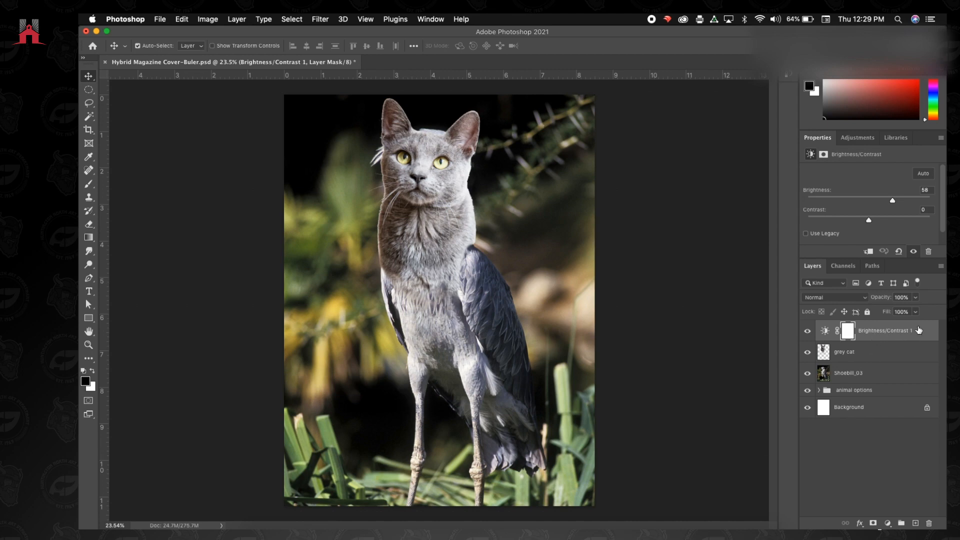
{"action": "key", "text": "BackSpace"}
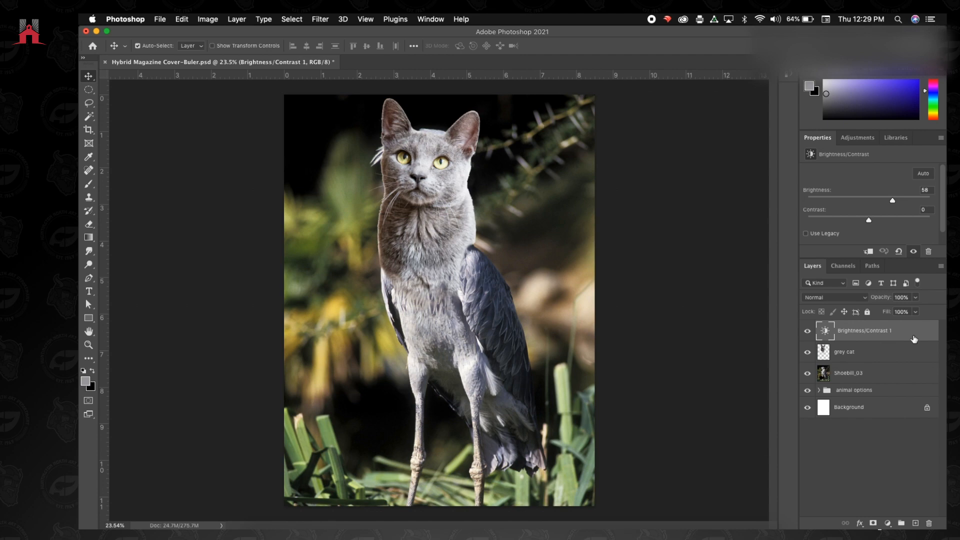
{"action": "key", "text": "BackSpace"}
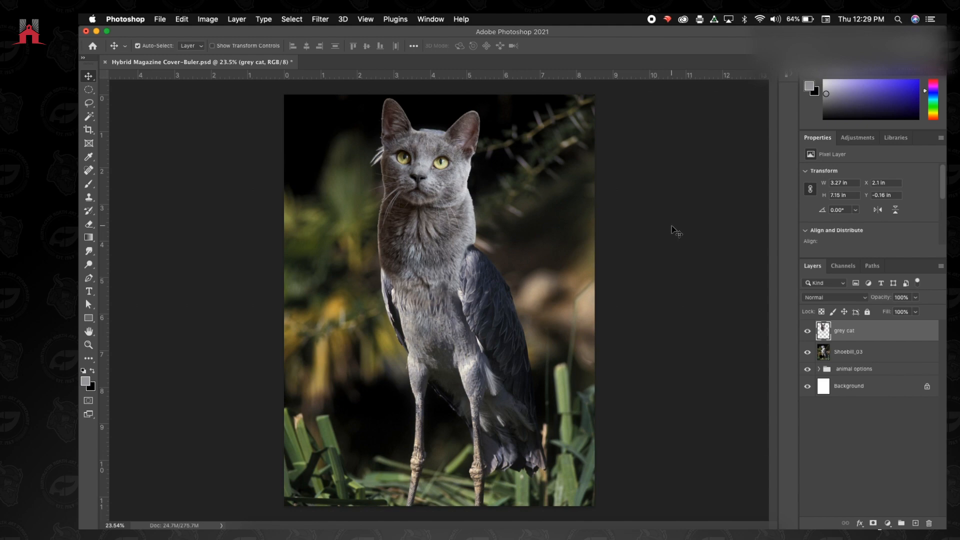
- Try a Hue/Saturation adjustment on the grey cat layer with the hue at +138, and cancel it
{"action": "left_click", "coordinate": [182, 22]}
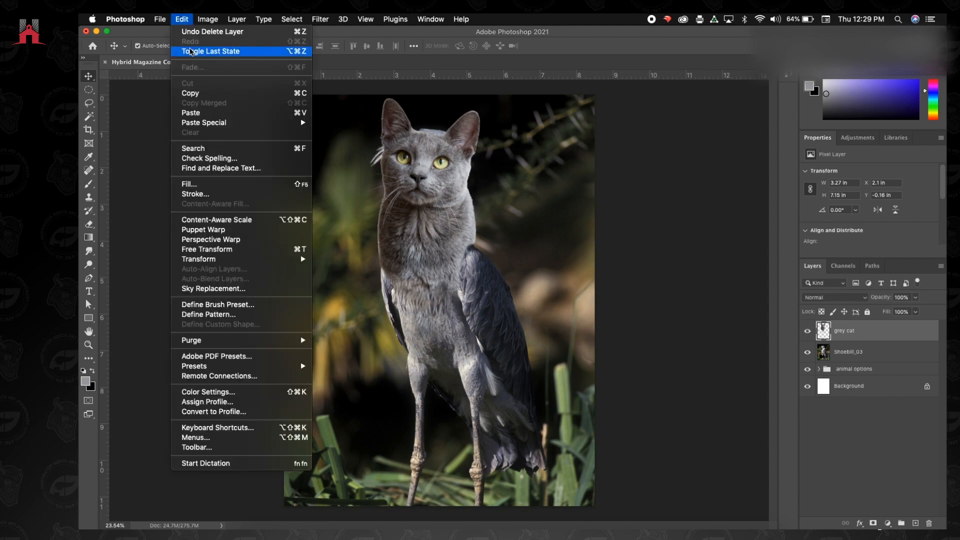
{"action": "mouse_move", "coordinate": [207, 20]}
{"action": "mouse_move", "coordinate": [210, 50]}
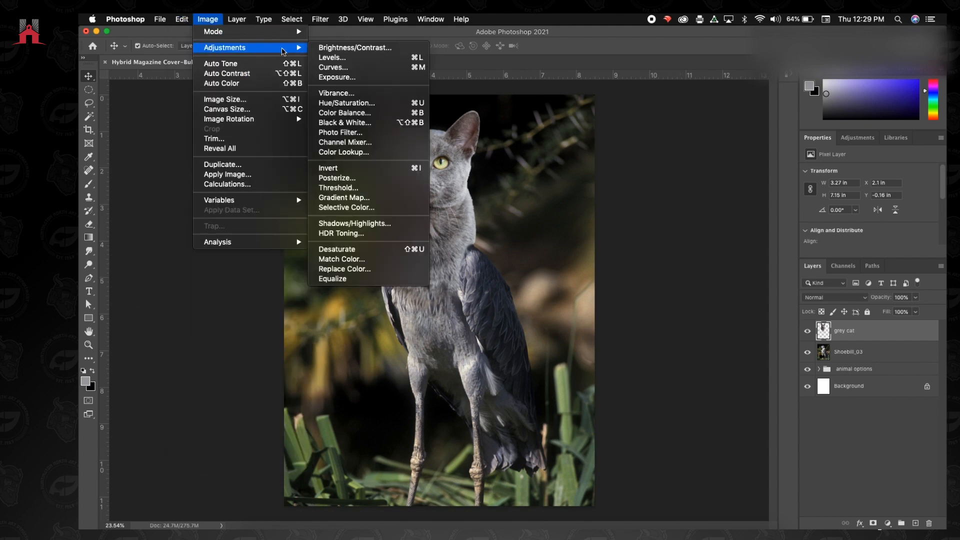
{"action": "left_click", "coordinate": [340, 104]}
{"action": "left_click", "coordinate": [490, 134]}
{"action": "left_click_drag", "start_coordinate": [490, 134], "coordinate": [666, 170]}
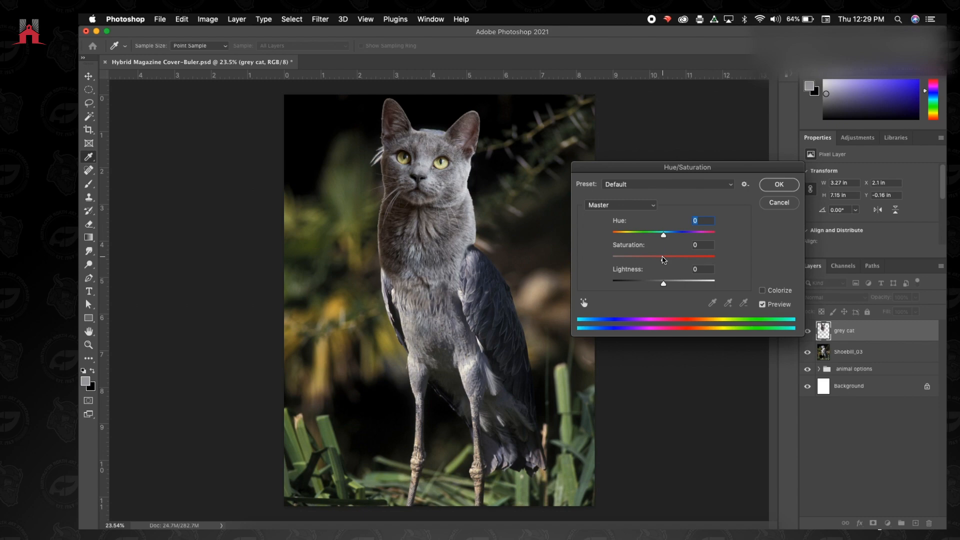
{"action": "mouse_move", "coordinate": [663, 259]}
{"action": "left_mouse_down"}
{"action": "mouse_move", "coordinate": [700, 260]}
{"action": "mouse_move", "coordinate": [664, 256]}
{"action": "left_mouse_up"}
{"action": "left_click_drag", "start_coordinate": [664, 234], "coordinate": [707, 223]}
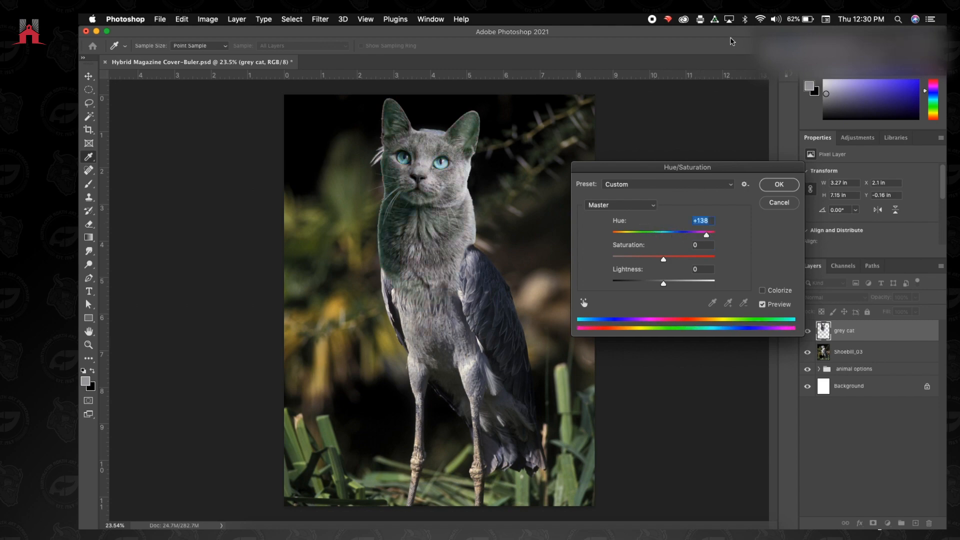
{"action": "left_click", "coordinate": [770, 202]}
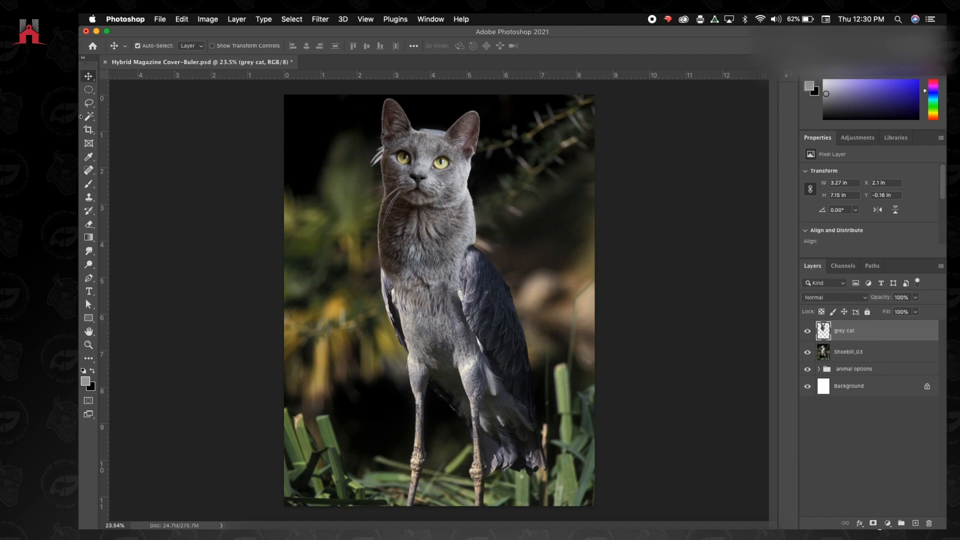
- Make an elliptical selection of about 0.54 by 0.5 in around the eye on the right side of the cat's face, and show the available adjustments
{"action": "left_click", "coordinate": [88, 89]}
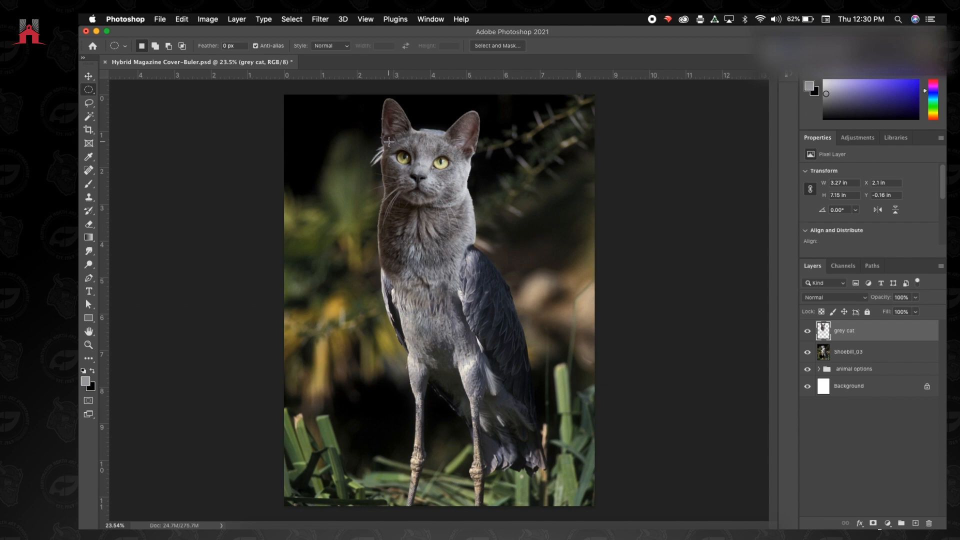
{"action": "left_click_drag", "start_coordinate": [431, 155], "coordinate": [452, 171]}
{"action": "left_click", "coordinate": [88, 75]}
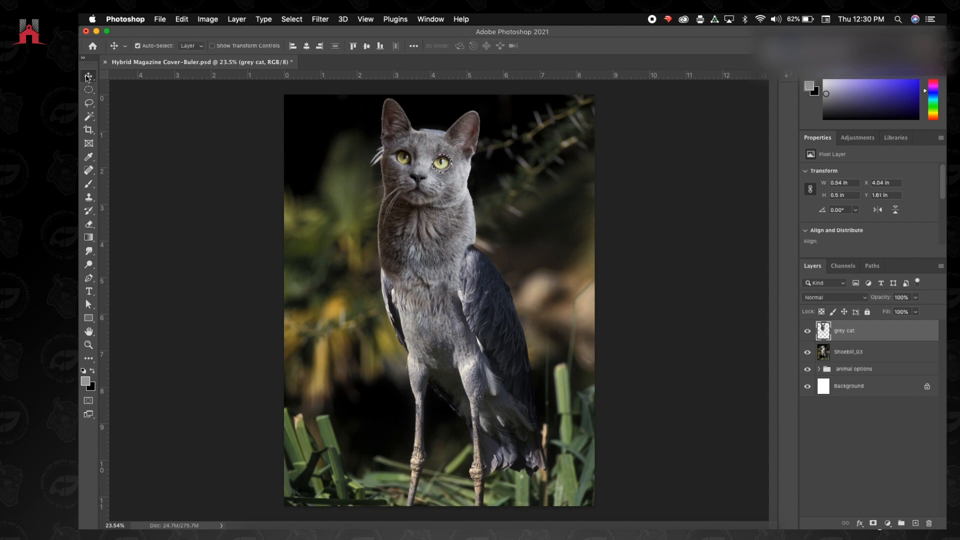
{"action": "left_click", "coordinate": [848, 141]}
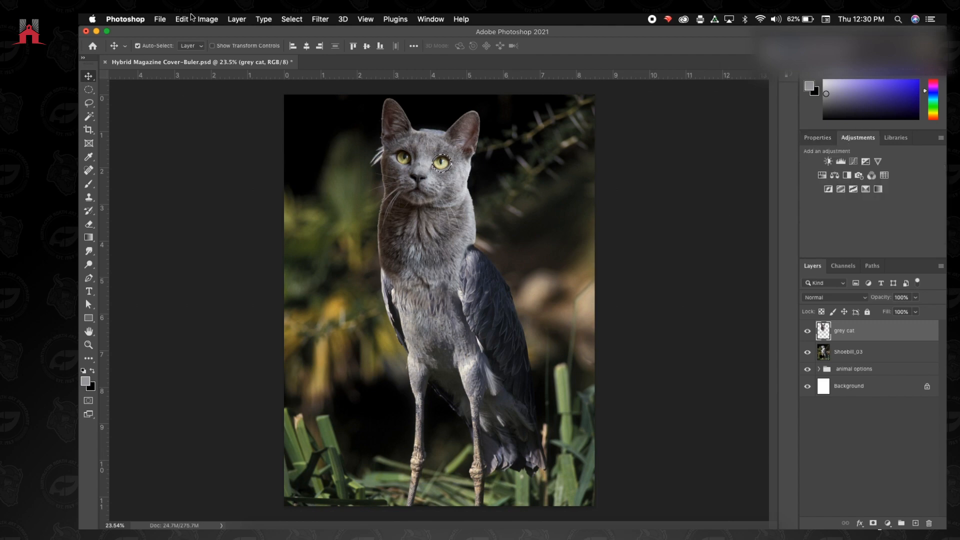
- Try a Hue/Saturation adjustment on the selected cat eye with the hue at +7, cancel it, and clear the selection
{"action": "left_click", "coordinate": [205, 20]}
{"action": "mouse_move", "coordinate": [212, 53]}
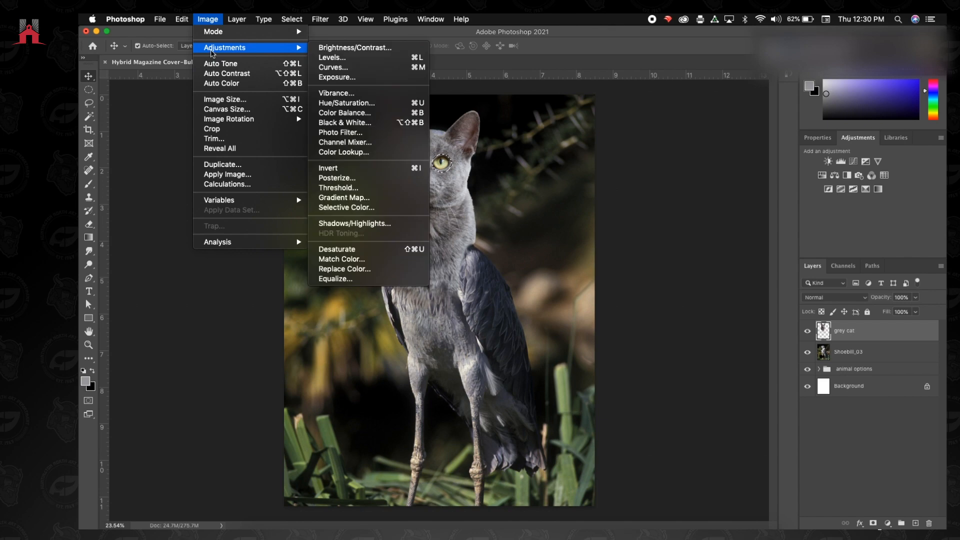
{"action": "left_click", "coordinate": [331, 103]}
{"action": "mouse_move", "coordinate": [664, 234]}
{"action": "left_mouse_down"}
{"action": "mouse_move", "coordinate": [691, 234]}
{"action": "mouse_move", "coordinate": [635, 234]}
{"action": "mouse_move", "coordinate": [682, 234]}
{"action": "mouse_move", "coordinate": [667, 227]}
{"action": "left_mouse_up"}
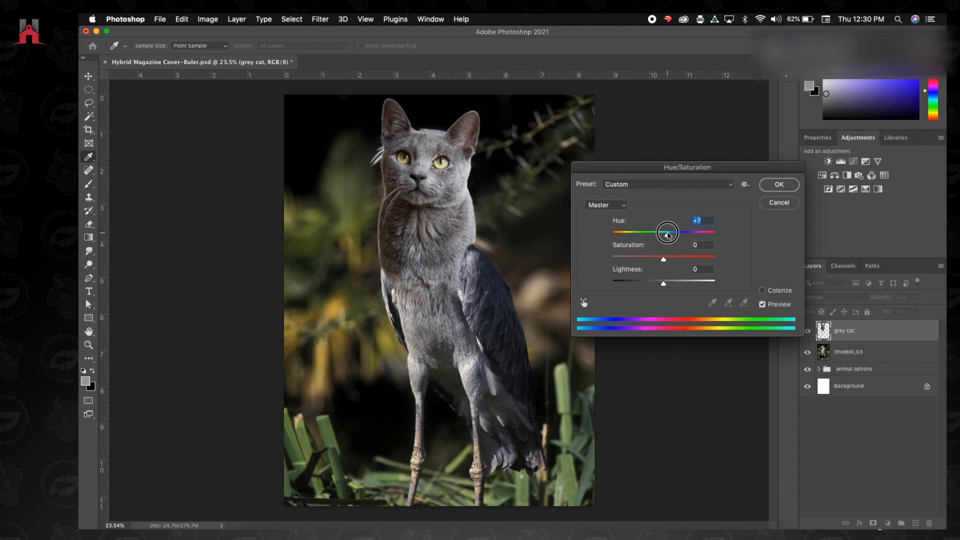
{"action": "left_click", "coordinate": [777, 205]}
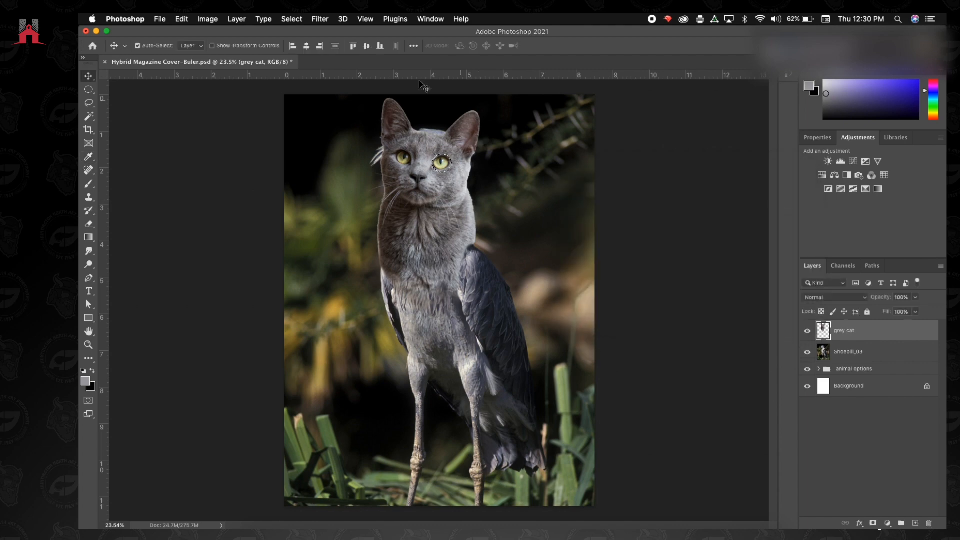
{"action": "key", "text": "super+d"}
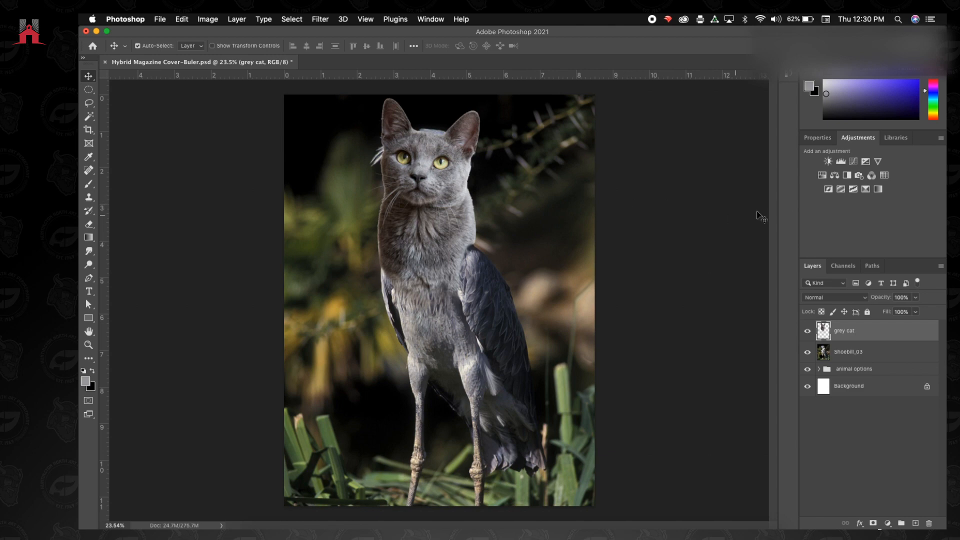
- Try Shadows/Highlights on the grey cat layer with shadows at 29% and highlights at 18%, show its additional options, and cancel it
{"action": "left_click", "coordinate": [206, 20]}
{"action": "mouse_move", "coordinate": [220, 49]}
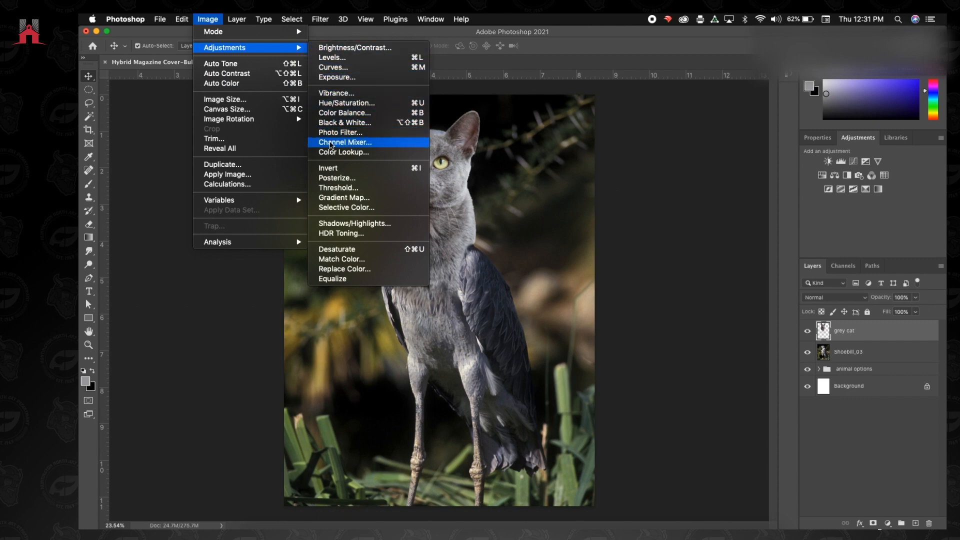
{"action": "left_click", "coordinate": [332, 223]}
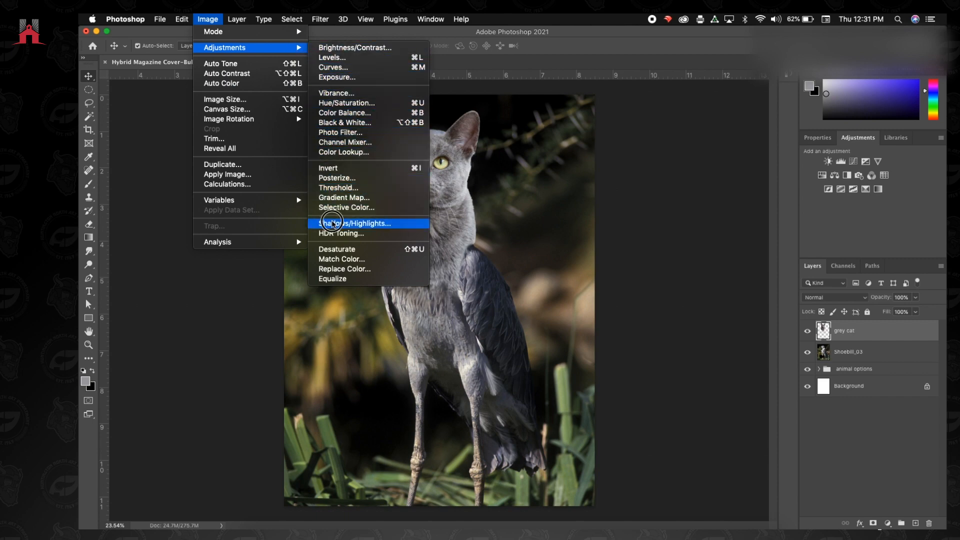
{"action": "left_click_drag", "start_coordinate": [506, 159], "coordinate": [655, 163]}
{"action": "mouse_move", "coordinate": [610, 193]}
{"action": "left_mouse_down"}
{"action": "mouse_move", "coordinate": [595, 189]}
{"action": "mouse_move", "coordinate": [625, 190]}
{"action": "mouse_move", "coordinate": [614, 189]}
{"action": "left_mouse_up"}
{"action": "left_click_drag", "start_coordinate": [587, 219], "coordinate": [606, 188]}
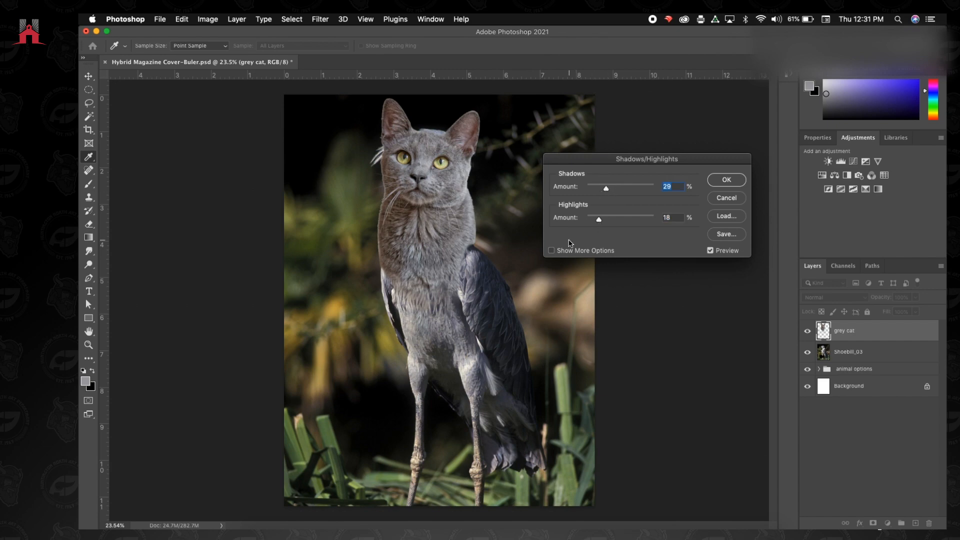
{"action": "left_click", "coordinate": [552, 251]}
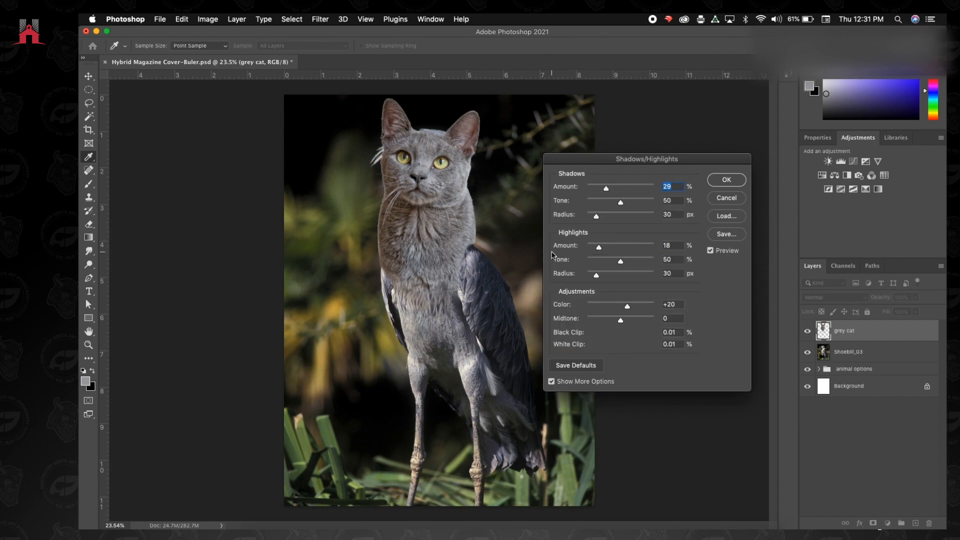
{"action": "left_click", "coordinate": [726, 198]}
{"action": "key", "text": "v"}
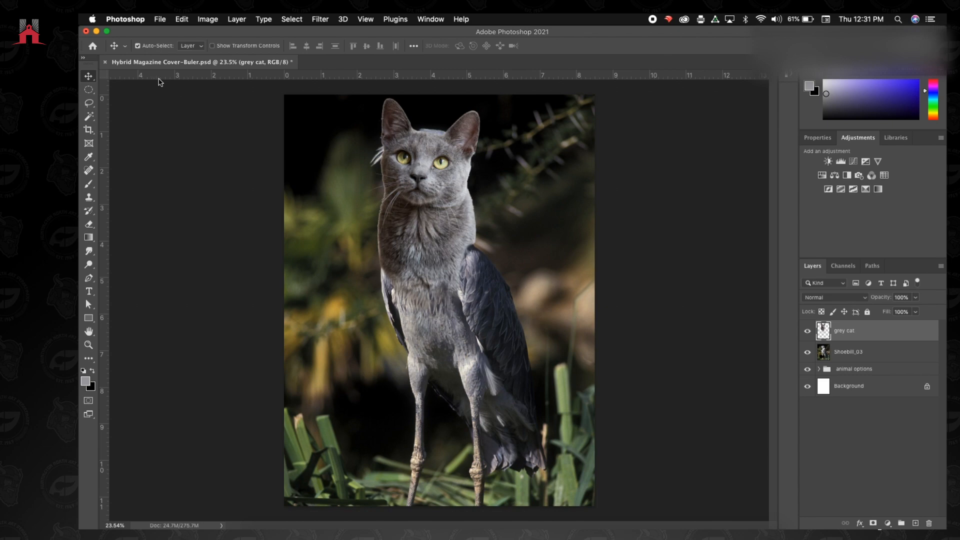
{"action": "left_click", "coordinate": [898, 353]}
{"action": "left_click", "coordinate": [891, 328]}
{"action": "left_click", "coordinate": [431, 19]}
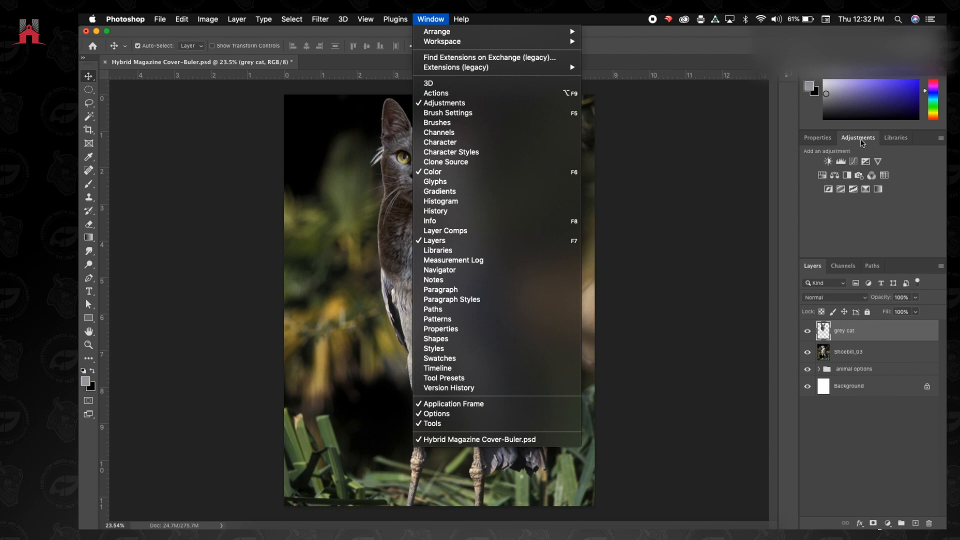
{"action": "mouse_move", "coordinate": [180, 24]}
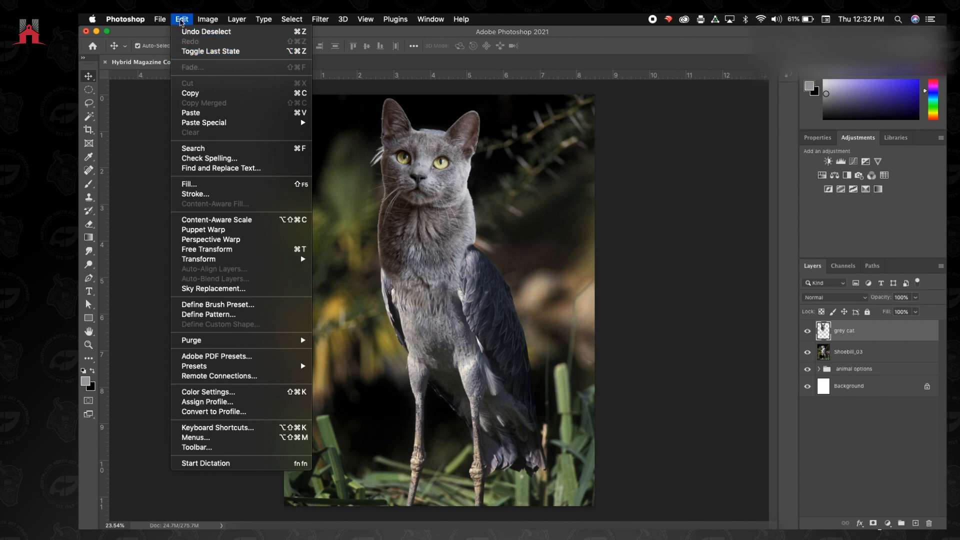
{"action": "mouse_move", "coordinate": [210, 50]}
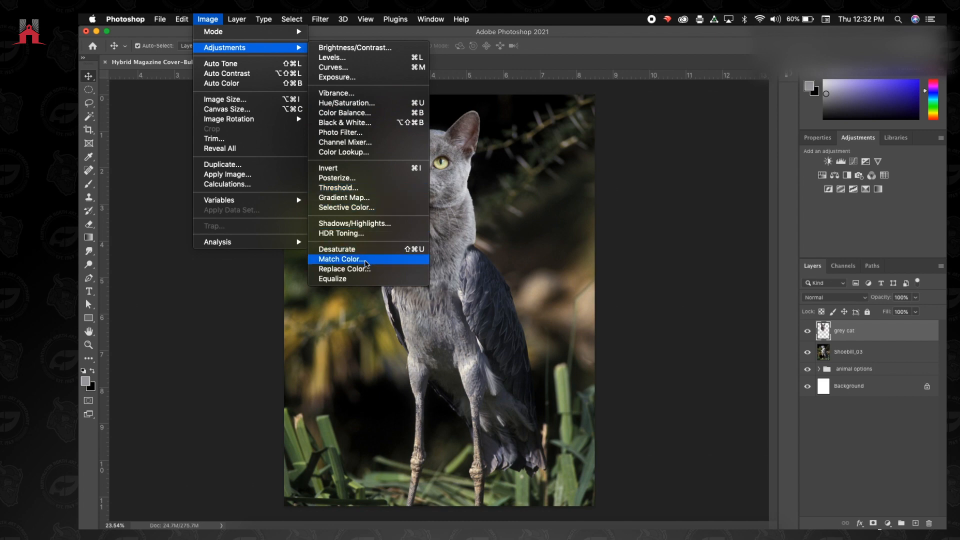
{"action": "left_click", "coordinate": [451, 38]}
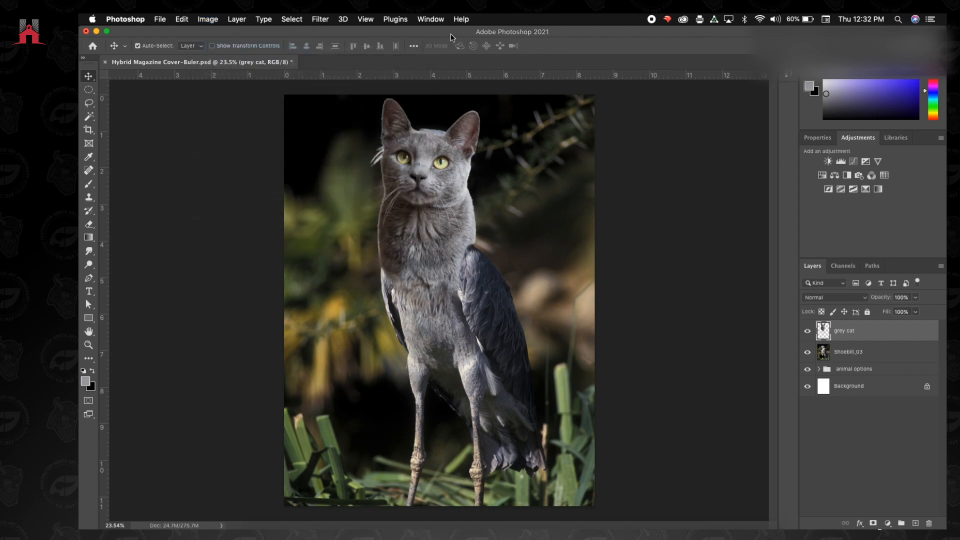